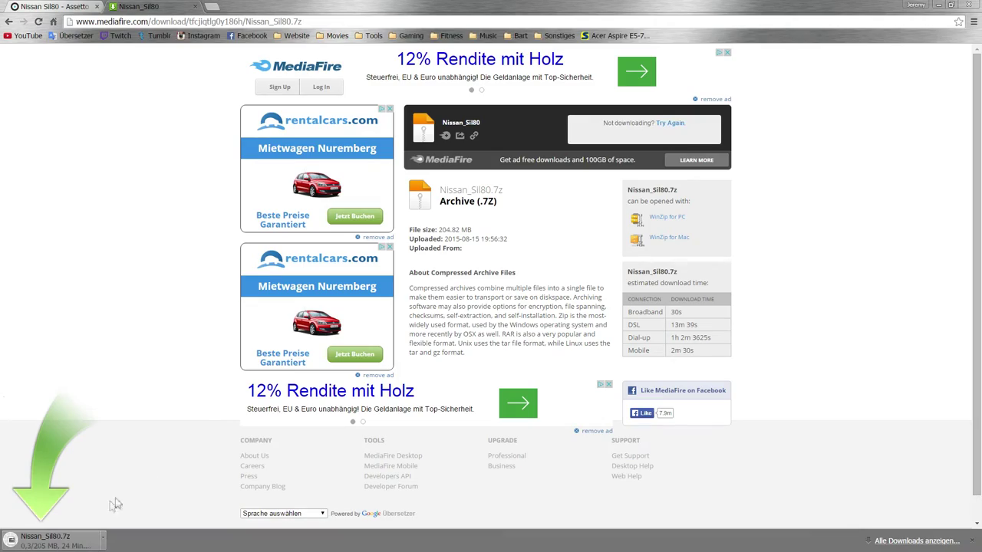
# Step: Close the MediaFire download tab and the OnlineFussballManager pop-up window, keeping the Nissan Sil80 page open
pyautogui.click(195, 6)
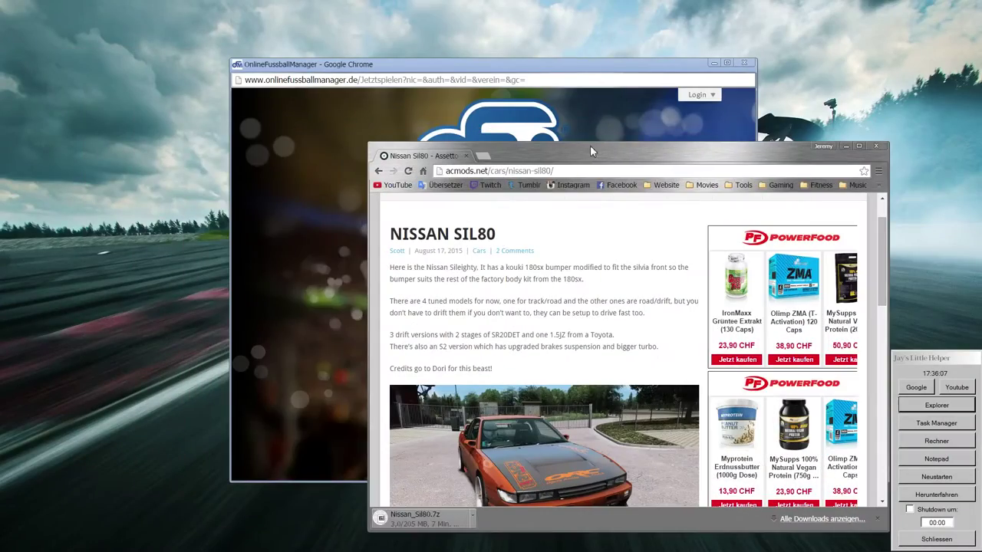
pyautogui.click(743, 63)
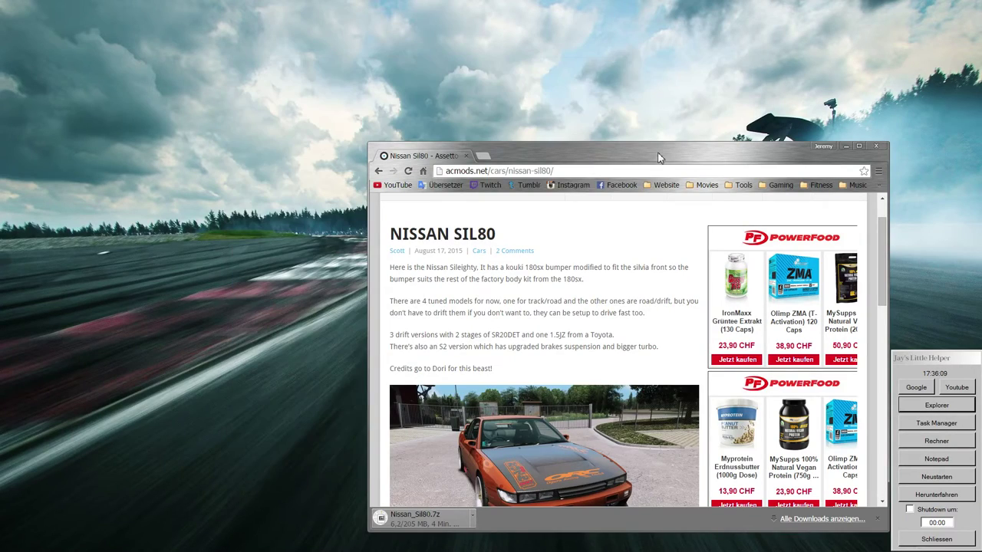
pyautogui.moveTo(658, 157); pyautogui.dragTo(487, 42)
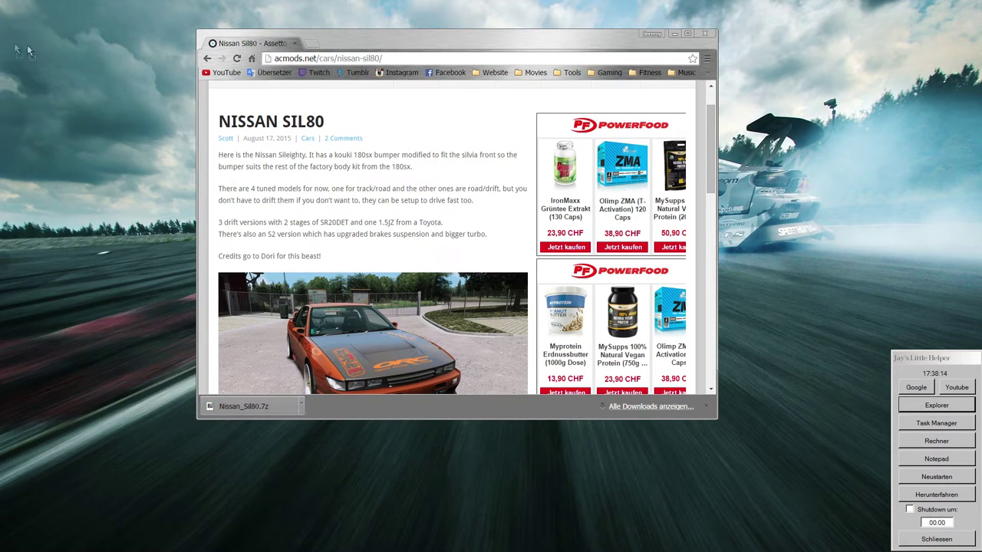
# Step: Put the downloaded Nissan_Sil80.7z archive on the desktop and minimize the browser
pyautogui.click(98, 115)
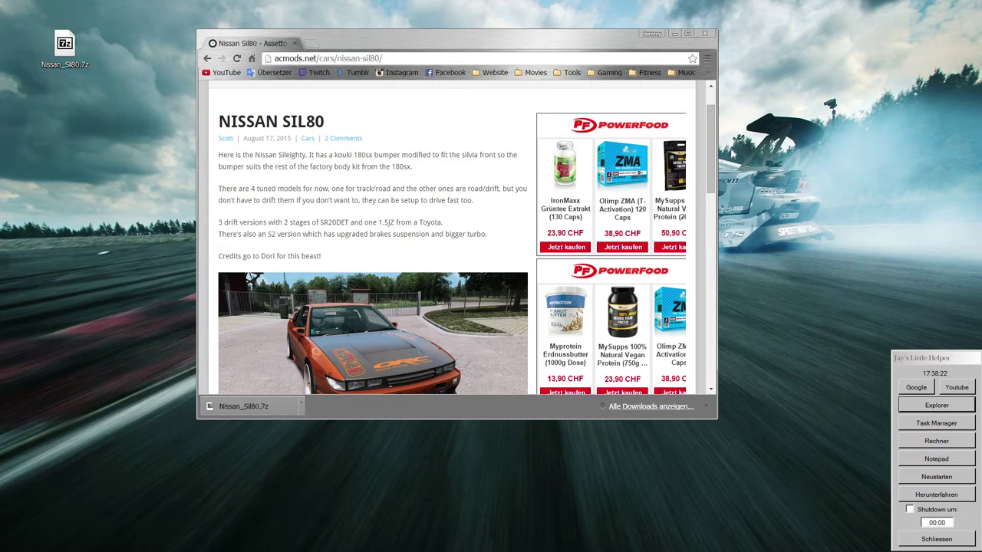
pyautogui.click(675, 34)
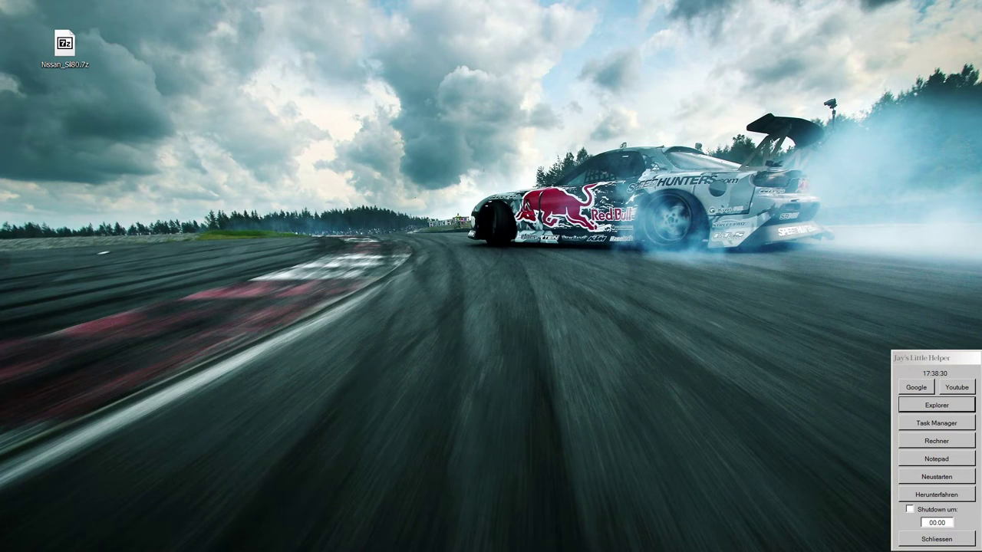
# Step: Extract the Nissan_Sil80 folder from Nissan_Sil80.7z to the desktop and close the archive
pyautogui.doubleClick(64, 46)
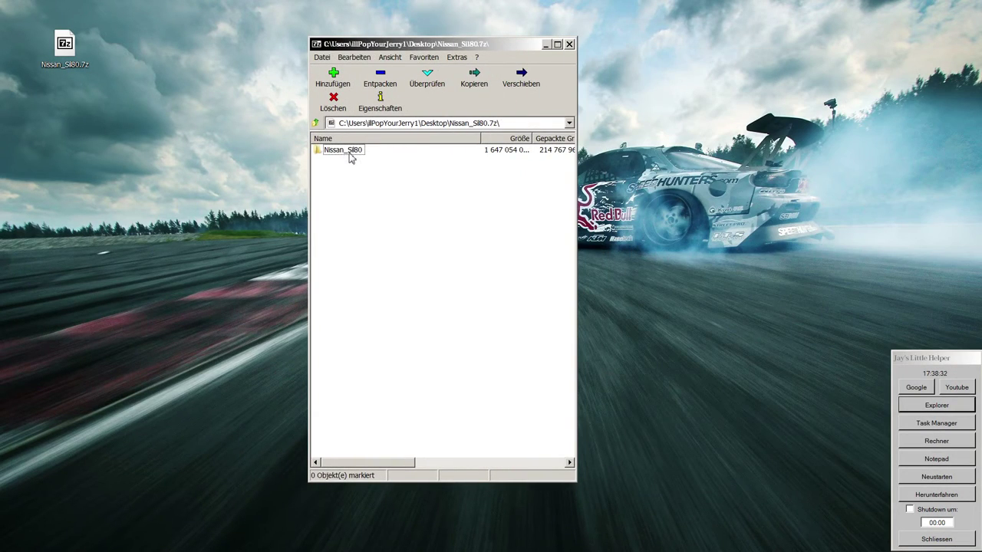
pyautogui.moveTo(350, 157); pyautogui.dragTo(169, 171)
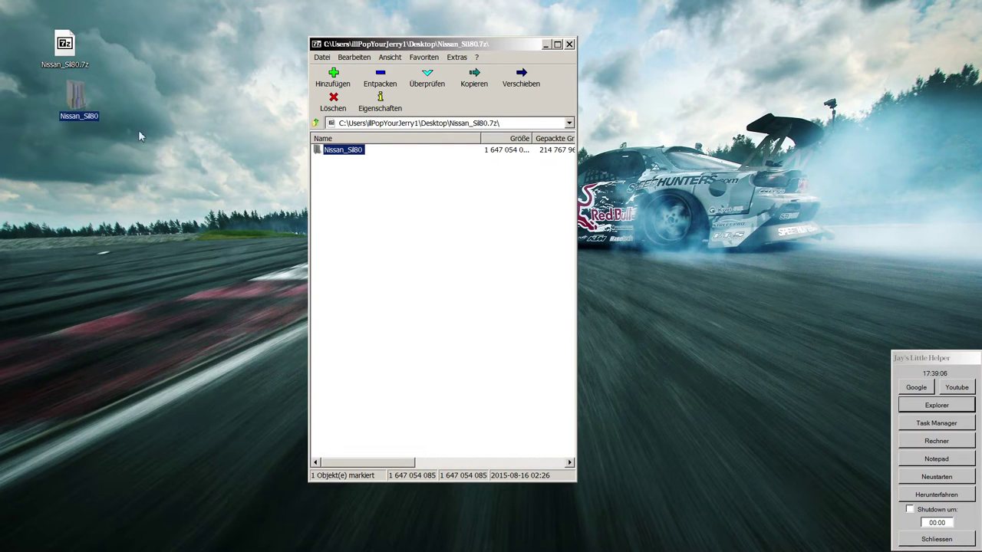
pyautogui.click(285, 131)
pyautogui.click(570, 44)
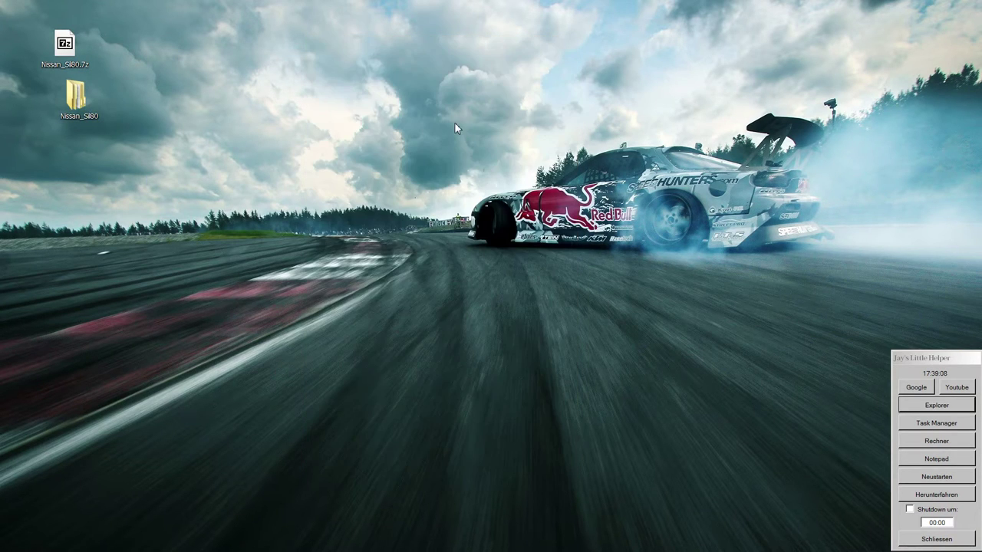
# Step: Move the extracted Nissan_Sil80 folder to the middle of the desktop and open it in a window beside its icon
pyautogui.moveTo(369, 165); pyautogui.dragTo(371, 167)
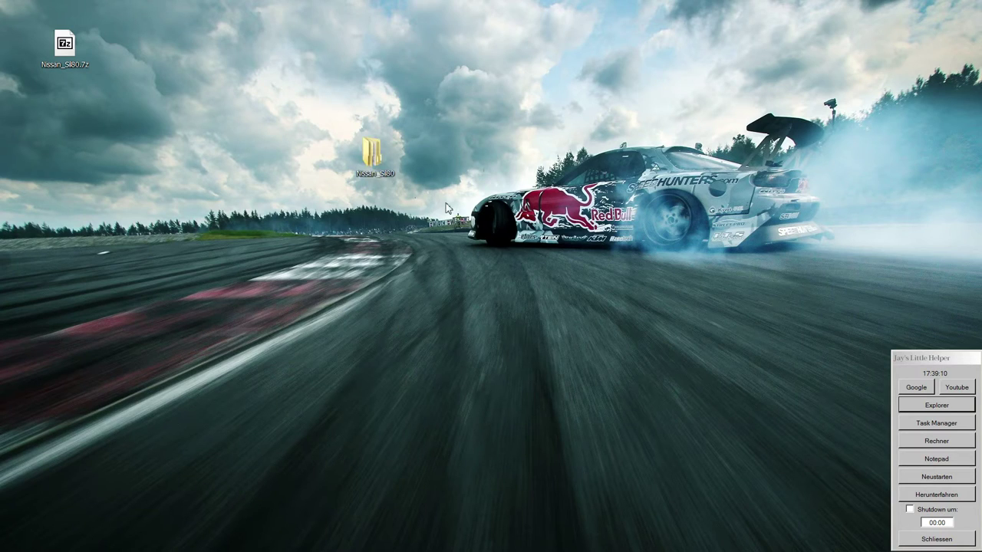
pyautogui.click(376, 168)
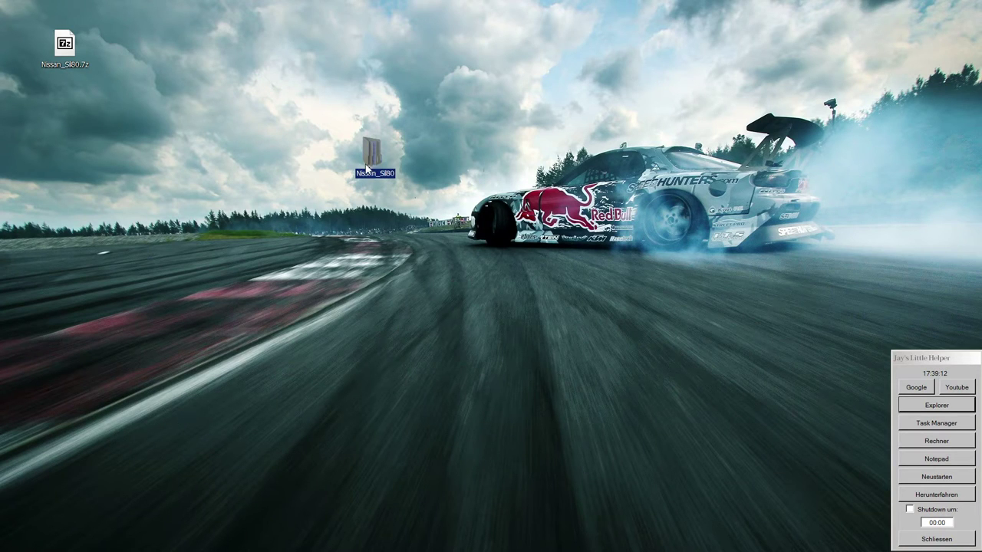
pyautogui.moveTo(368, 168); pyautogui.dragTo(370, 165)
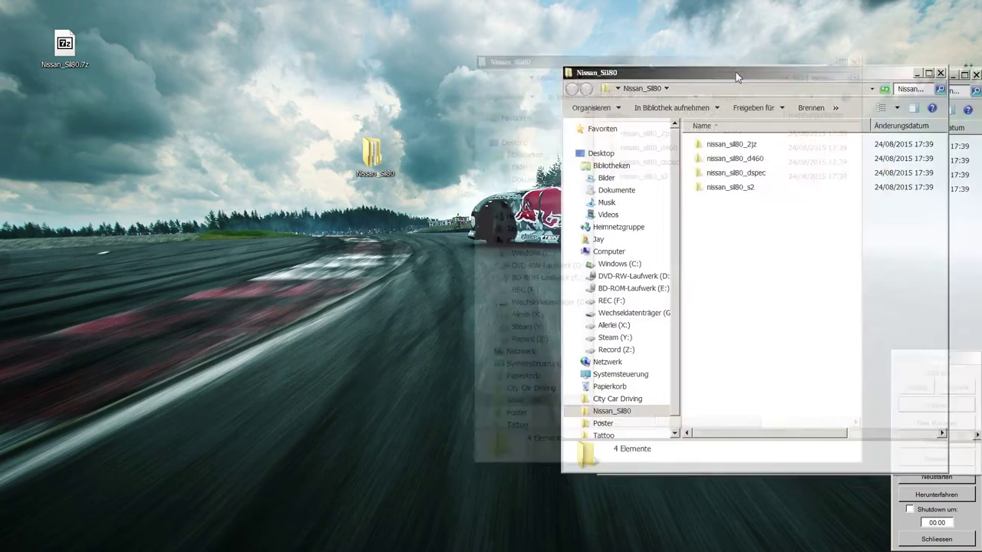
pyautogui.moveTo(737, 71); pyautogui.dragTo(581, 58)
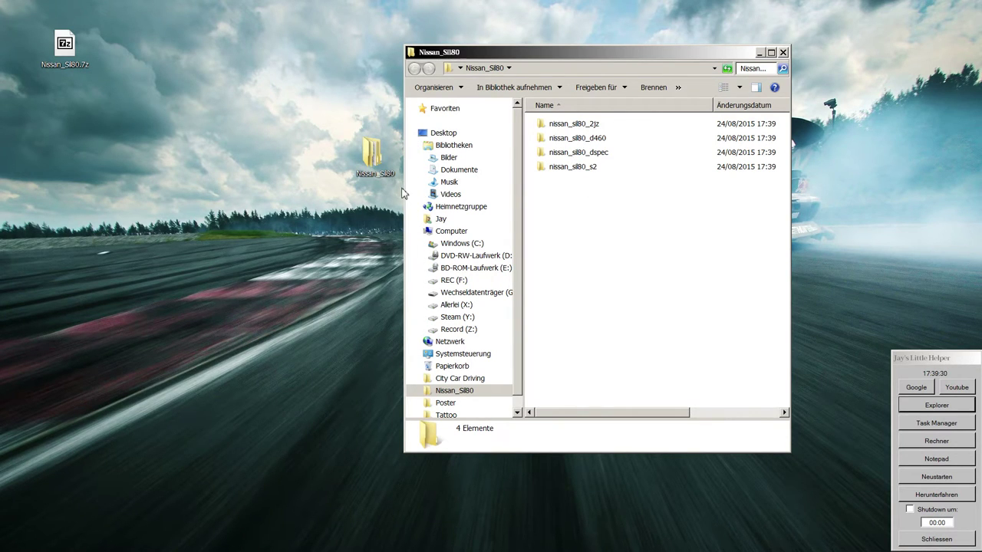
pyautogui.moveTo(596, 54); pyautogui.dragTo(650, 53)
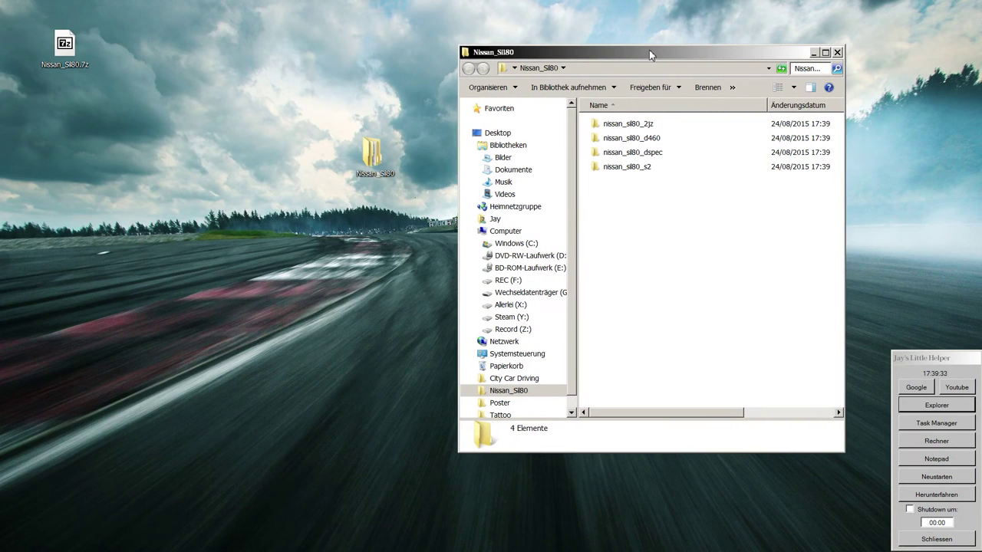
# Step: Browse to the Assetto Corsa car folder at Y:\Steam\SteamApps\common\assettocorsa\content\cars
pyautogui.click(508, 317)
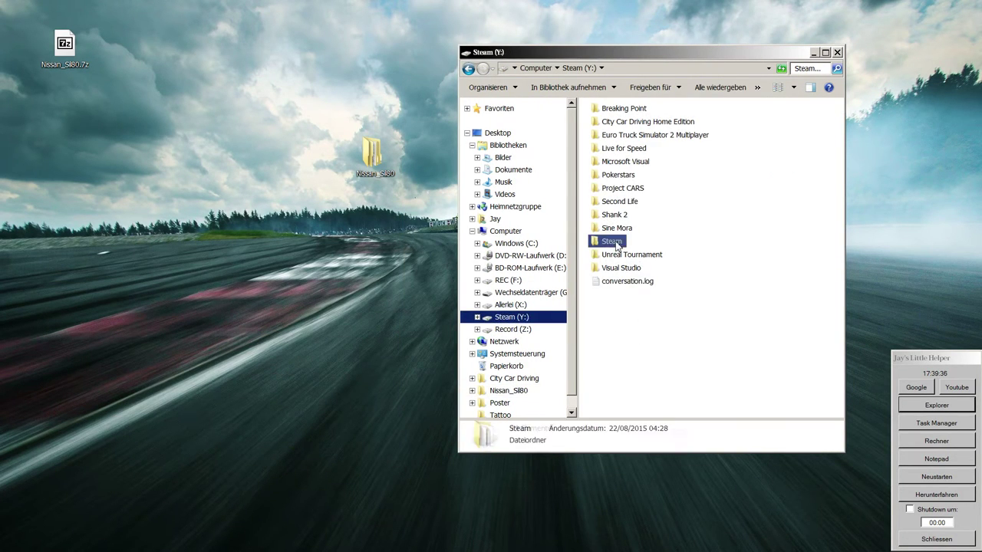
pyautogui.doubleClick(613, 243)
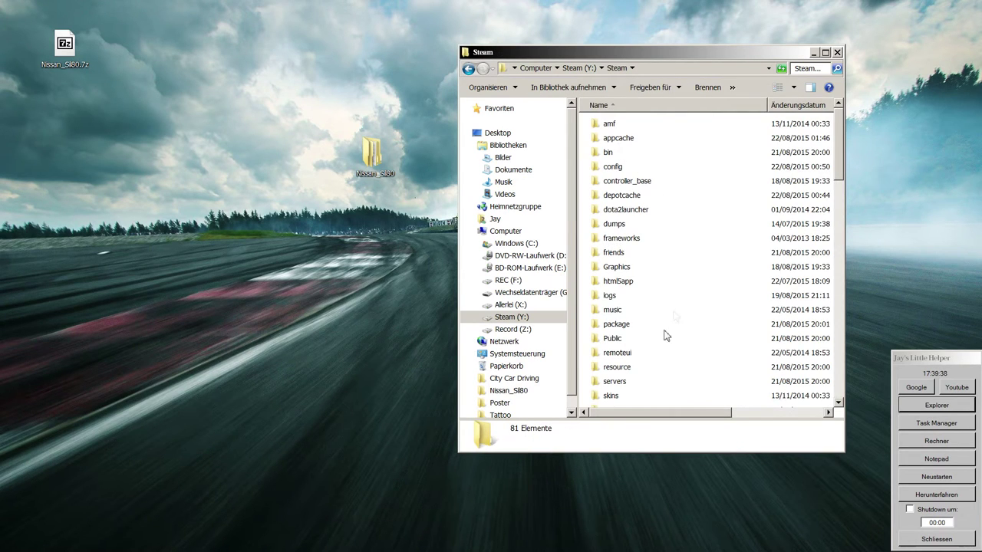
pyautogui.scroll(-3, 659, 326)
pyautogui.doubleClick(618, 302)
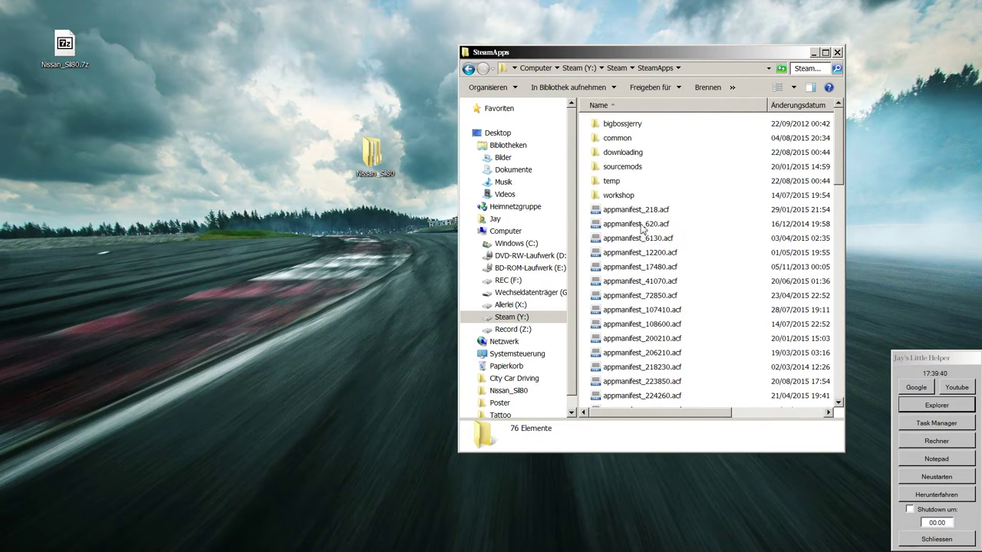
pyautogui.doubleClick(615, 140)
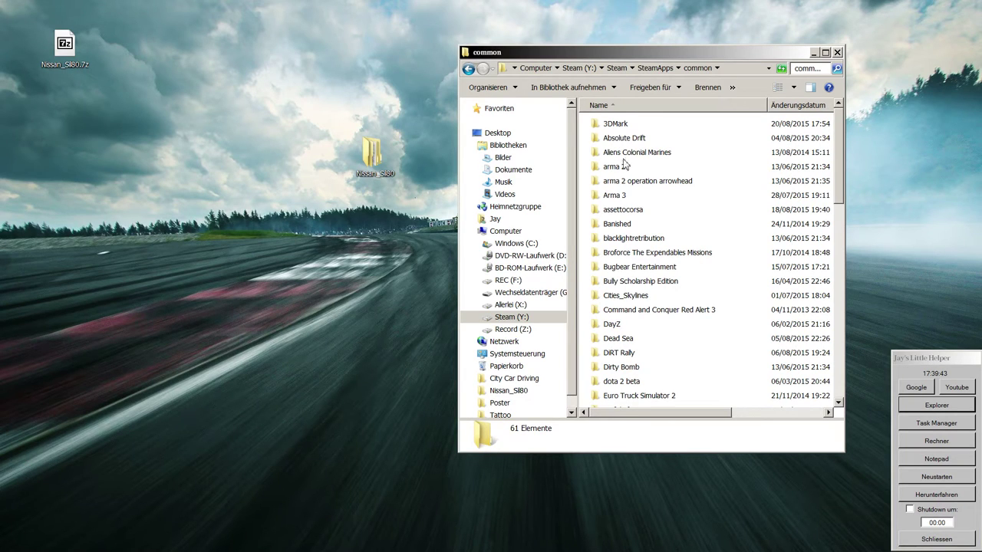
pyautogui.doubleClick(621, 209)
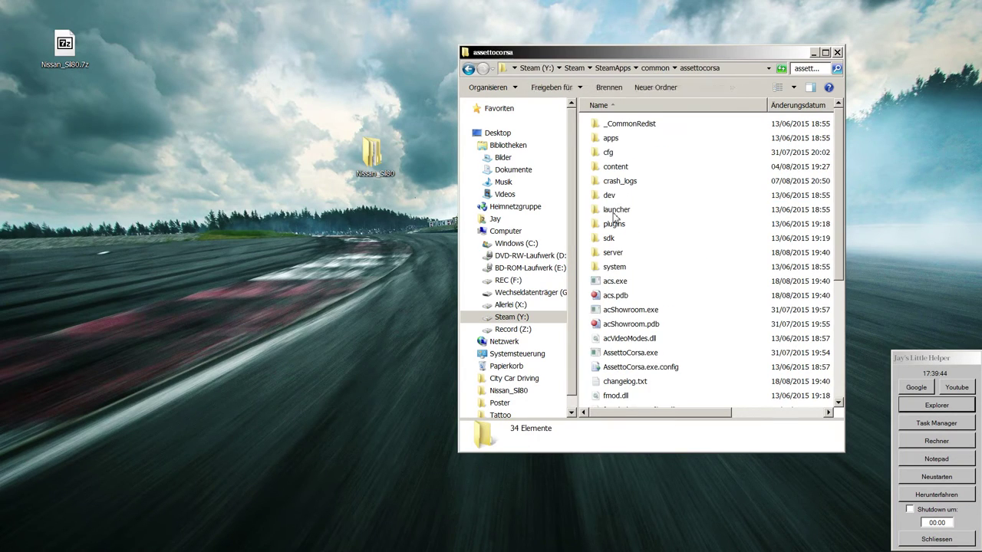
pyautogui.doubleClick(613, 169)
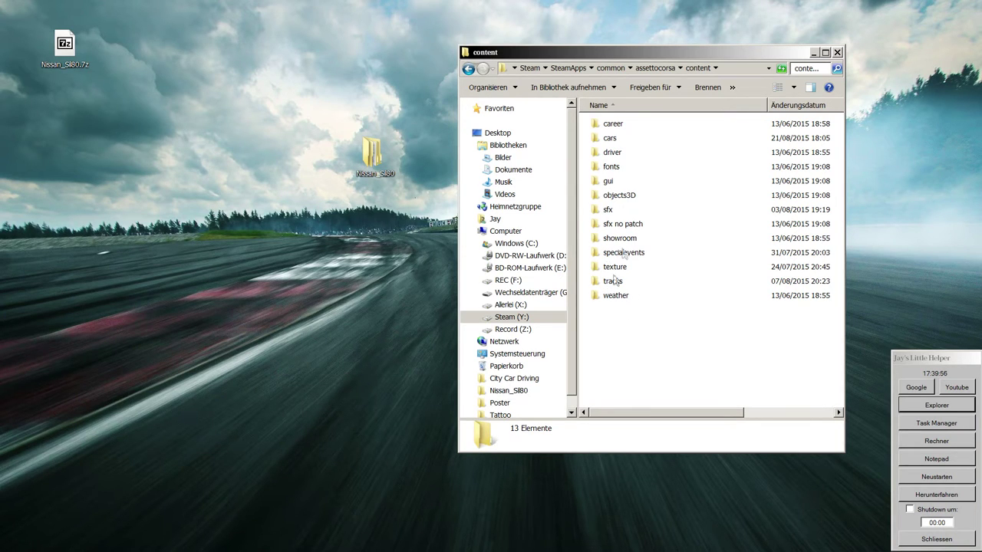
pyautogui.doubleClick(612, 142)
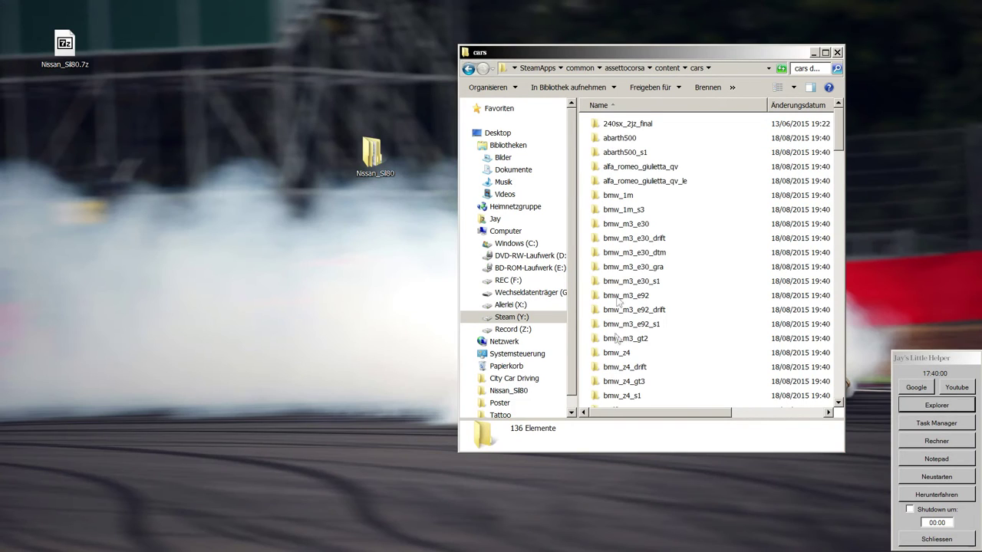
pyautogui.scroll(-3, 653, 287)
pyautogui.scroll(-15, 644, 285)
pyautogui.scroll(20, 644, 288)
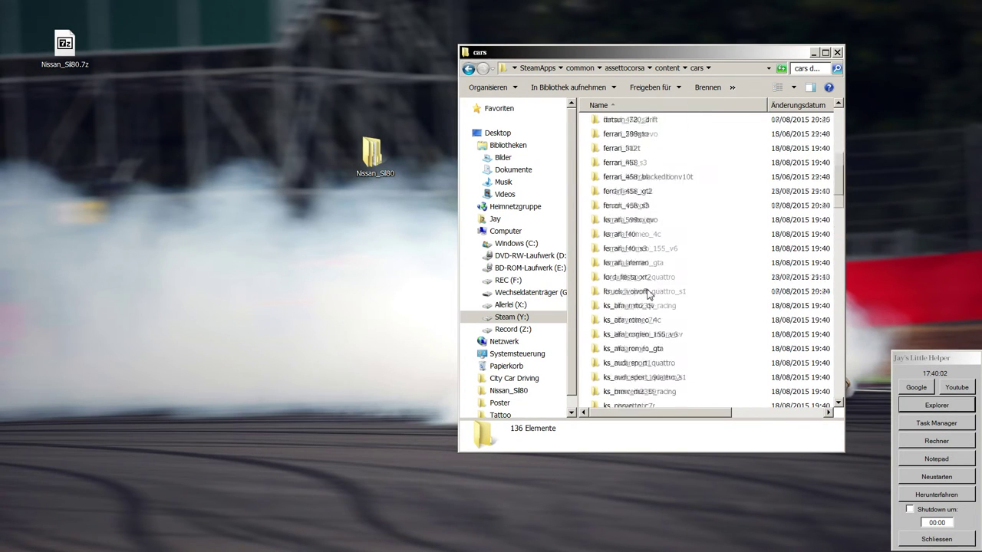
# Step: Open the desktop's Nissan_Sil80 folder in a second window next to the cars folder
pyautogui.rightClick(376, 157)
pyautogui.click(392, 158)
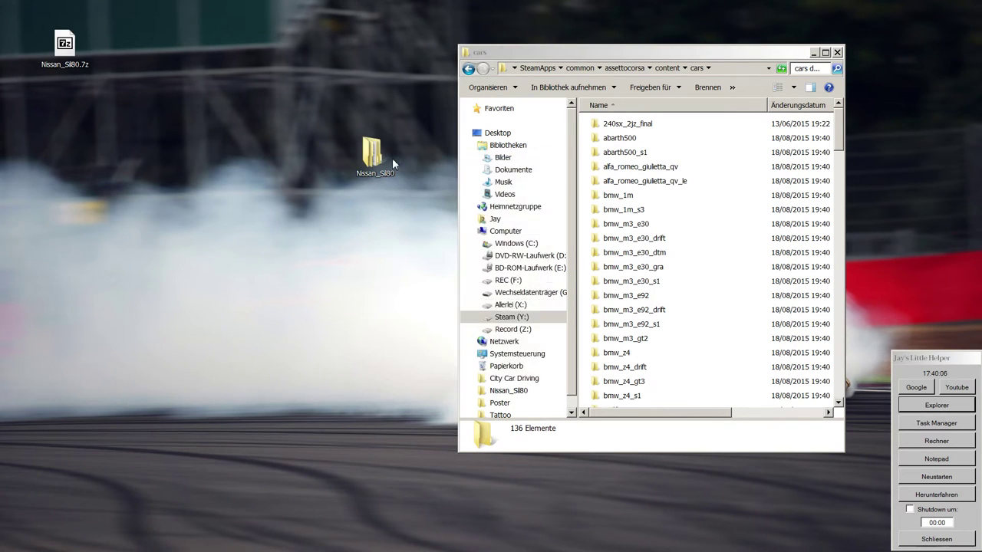
pyautogui.moveTo(607, 70); pyautogui.dragTo(192, 67)
# Step: Copy the nissan_sil80_2jz, nissan_sil80_d460, nissan_sil80_dspec and nissan_sil80_s2 folders into the cars folder and close the source window
pyautogui.moveTo(234, 206); pyautogui.dragTo(228, 138)
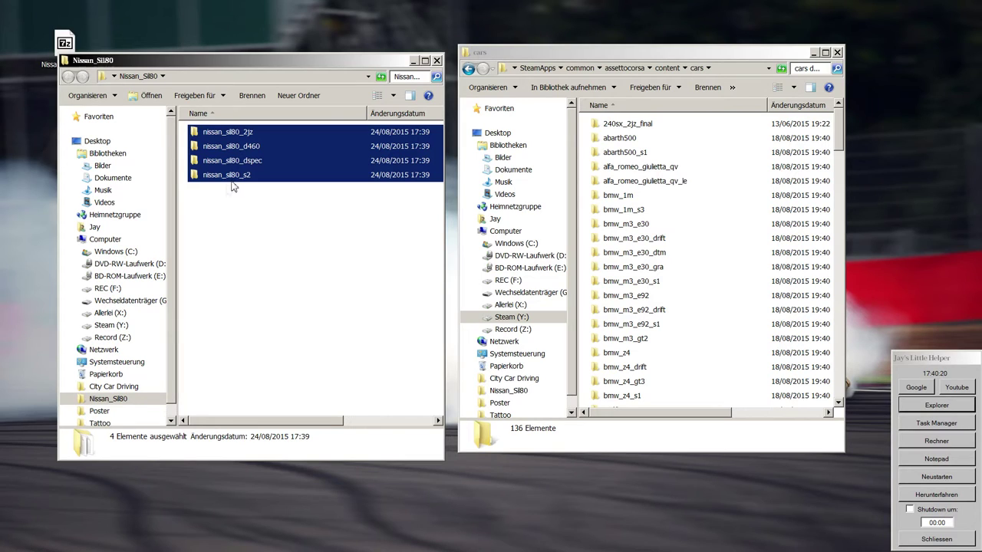
pyautogui.moveTo(232, 137); pyautogui.dragTo(582, 195)
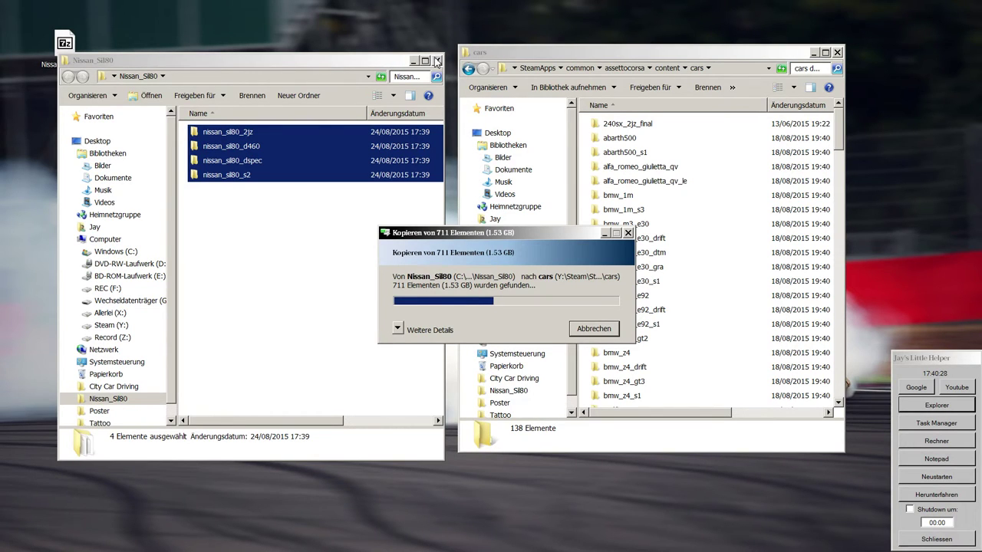
pyautogui.click(437, 61)
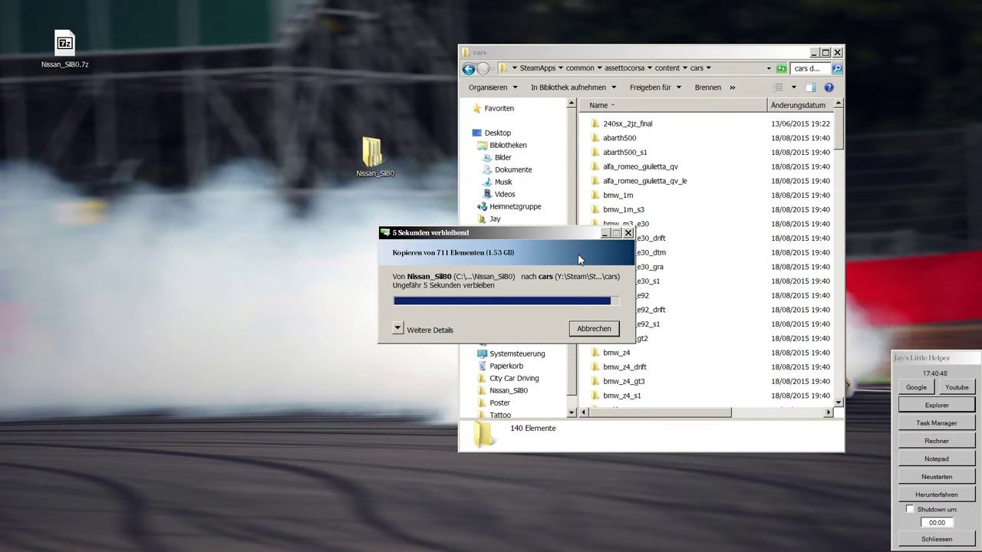
pyautogui.moveTo(560, 234); pyautogui.dragTo(358, 233)
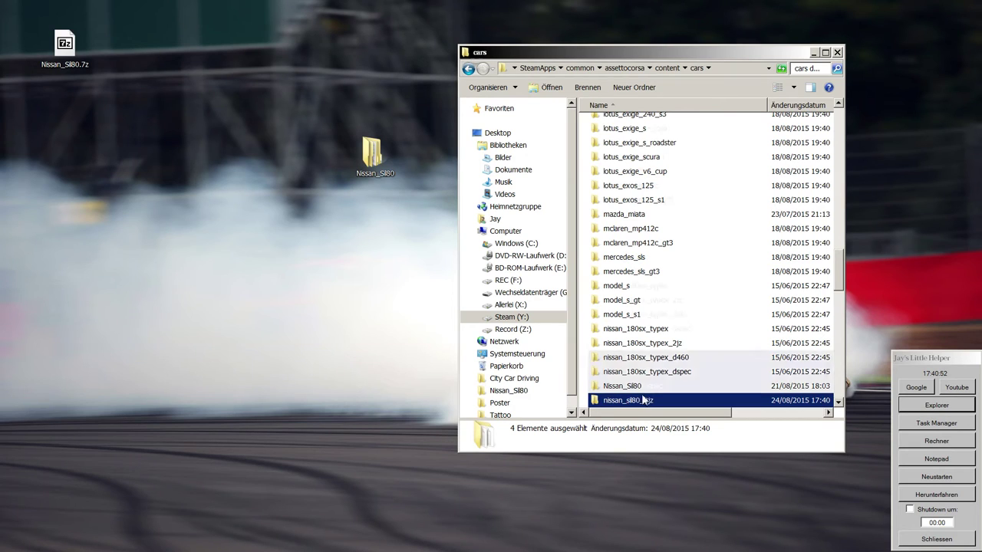
# Step: Delete the old Nissan_Sil80 folder from the cars folder and go back to the content folder
pyautogui.scroll(-2, 643, 376)
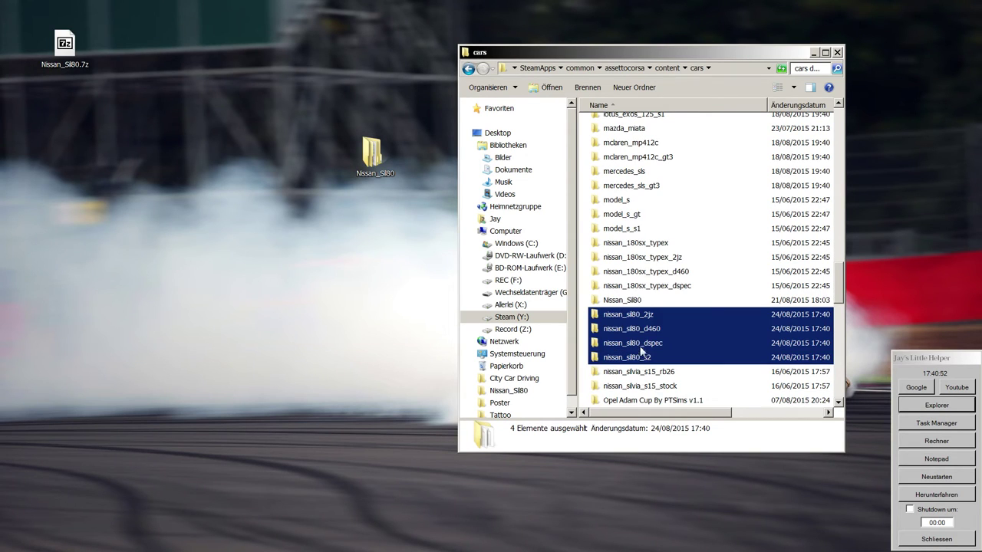
pyautogui.click(622, 299)
pyautogui.rightClick(621, 300)
pyautogui.click(642, 504)
pyautogui.press('Return')
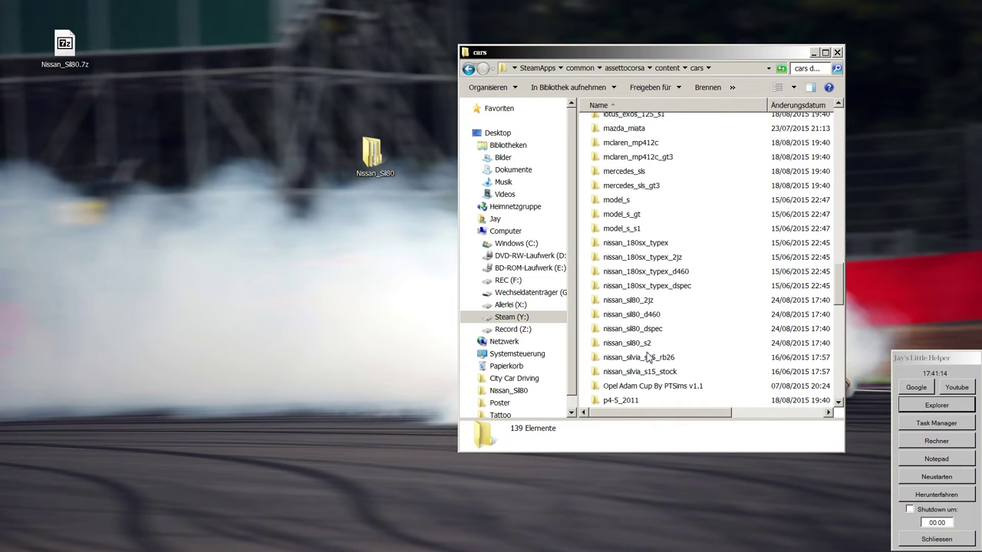
pyautogui.click(468, 69)
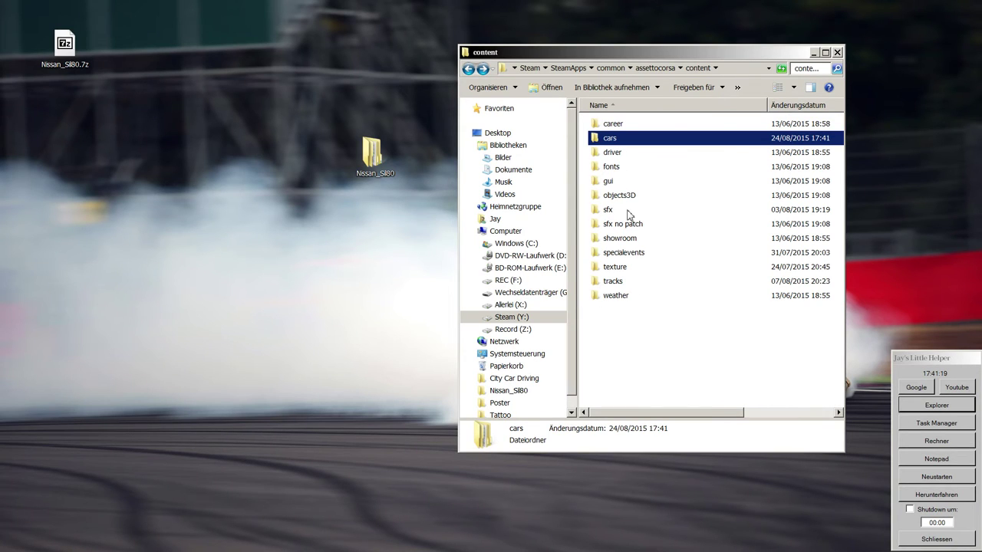
# Step: Delete the Nissan_Sil80.7z archive and the extracted Nissan_Sil80 folder from the desktop
pyautogui.moveTo(372, 155); pyautogui.dragTo(66, 91)
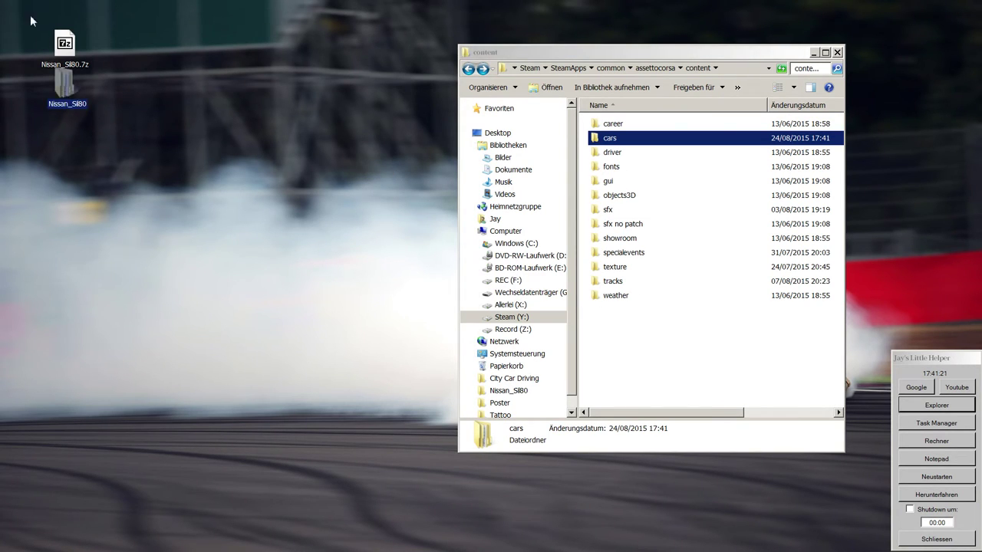
pyautogui.moveTo(34, 22); pyautogui.dragTo(87, 94)
pyautogui.rightClick(68, 87)
pyautogui.click(112, 204)
pyautogui.click(539, 292)
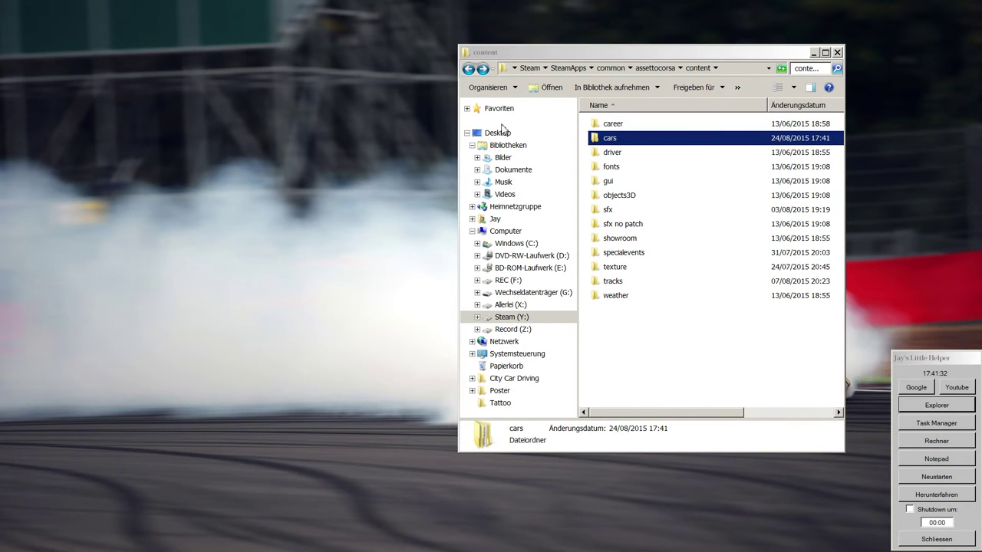
# Step: Open assetto_corsa.ini from assettocorsa's system\cfg folder in the text editor and narrow its window to fit beside the folder window
pyautogui.click(652, 68)
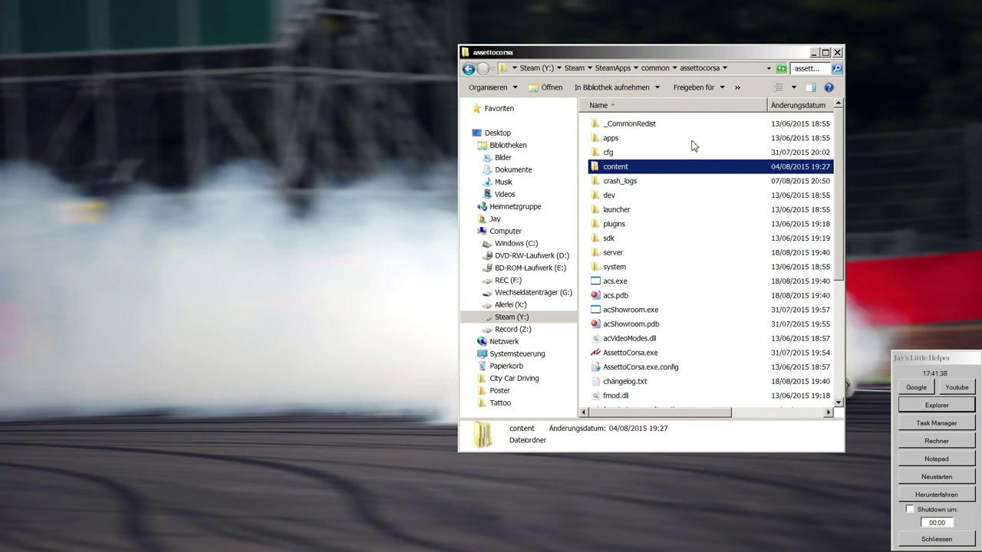
pyautogui.doubleClick(618, 267)
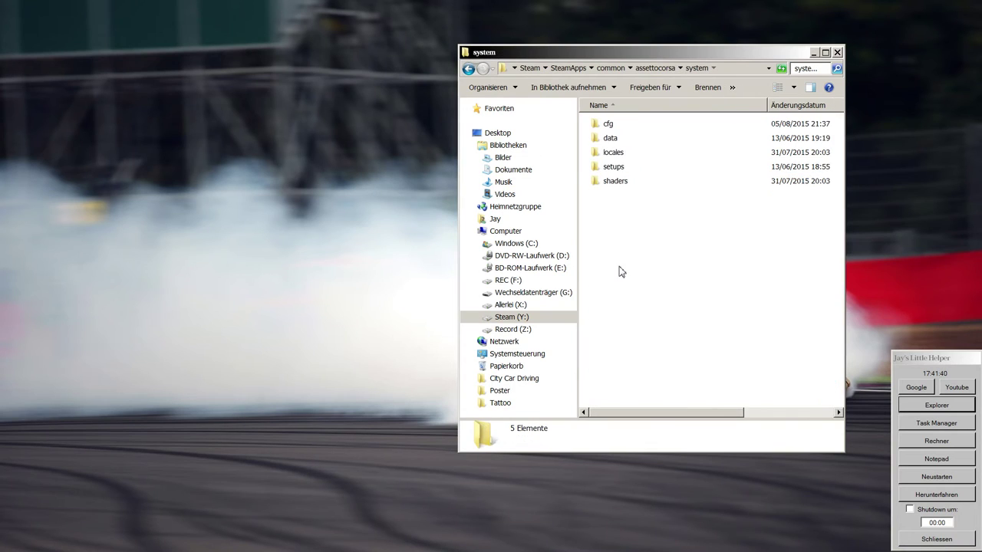
pyautogui.doubleClick(610, 127)
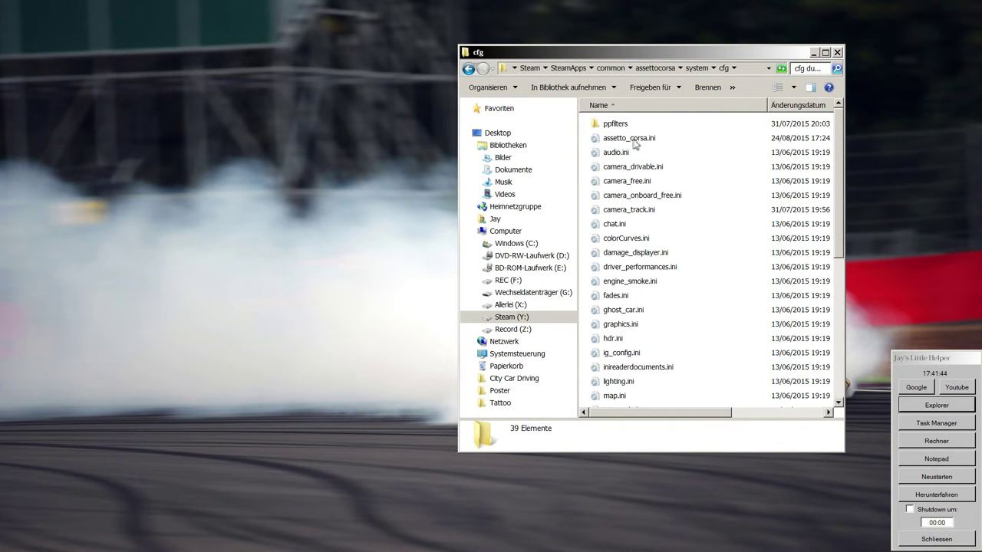
pyautogui.rightClick(619, 139)
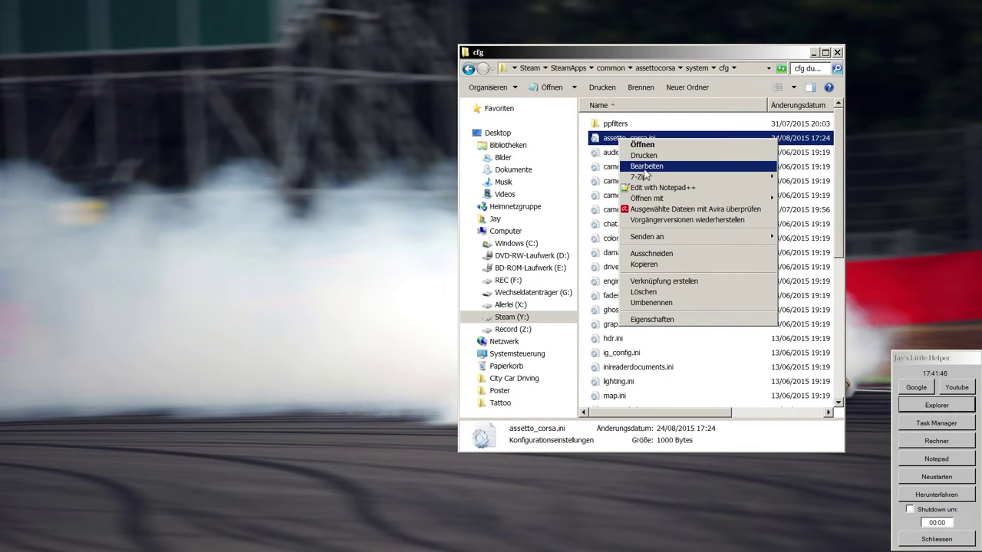
pyautogui.click(648, 145)
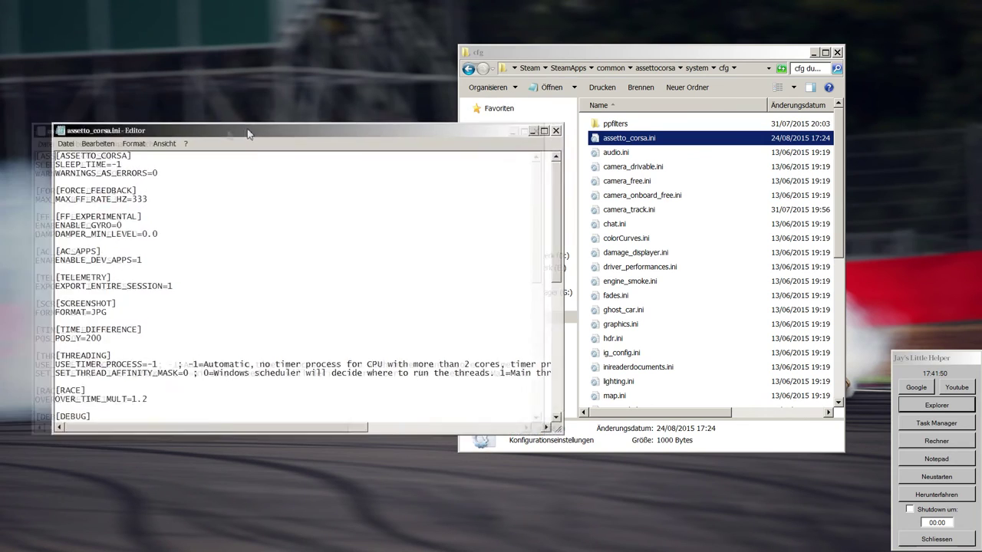
pyautogui.moveTo(584, 407); pyautogui.dragTo(433, 417)
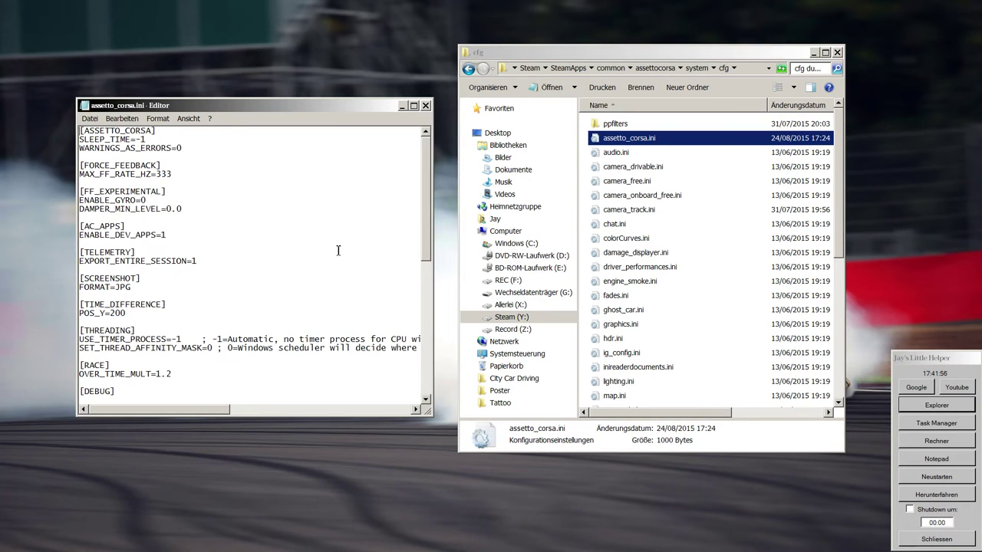
# Step: Look through the settings in assetto_corsa.ini and highlight the ENABLE_DEV_APPS value in the [AC_APPS] section
pyautogui.scroll(-7, 338, 250)
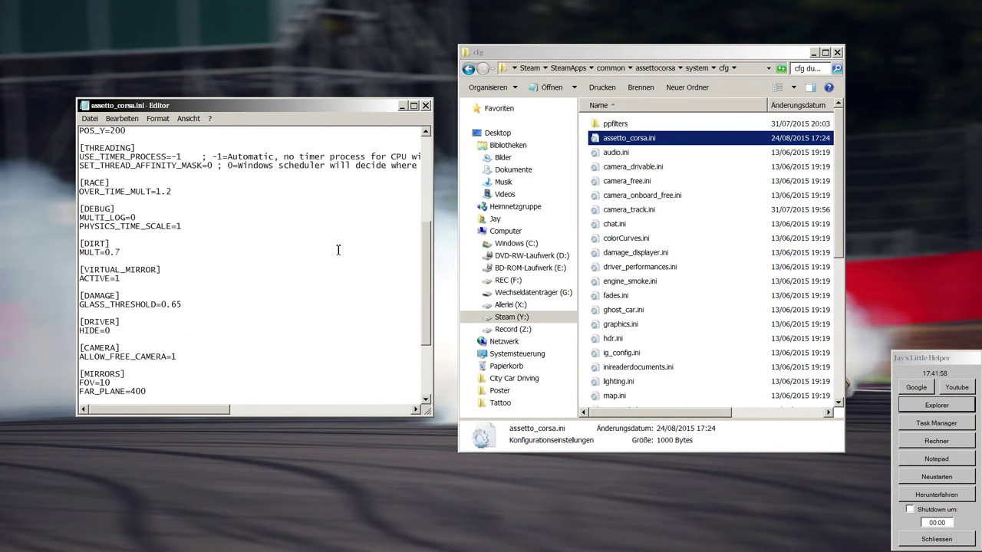
pyautogui.scroll(-2, 337, 250)
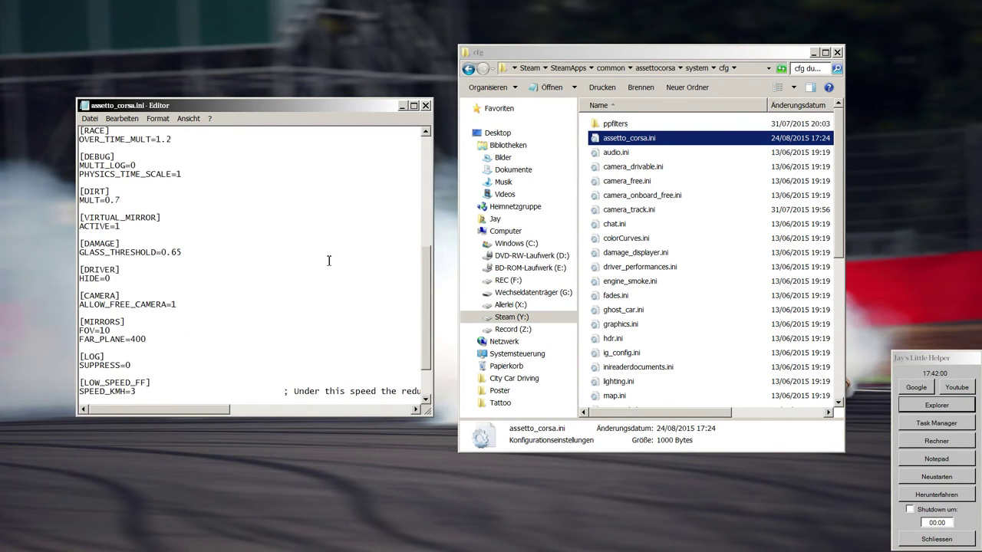
pyautogui.scroll(-2, 325, 261)
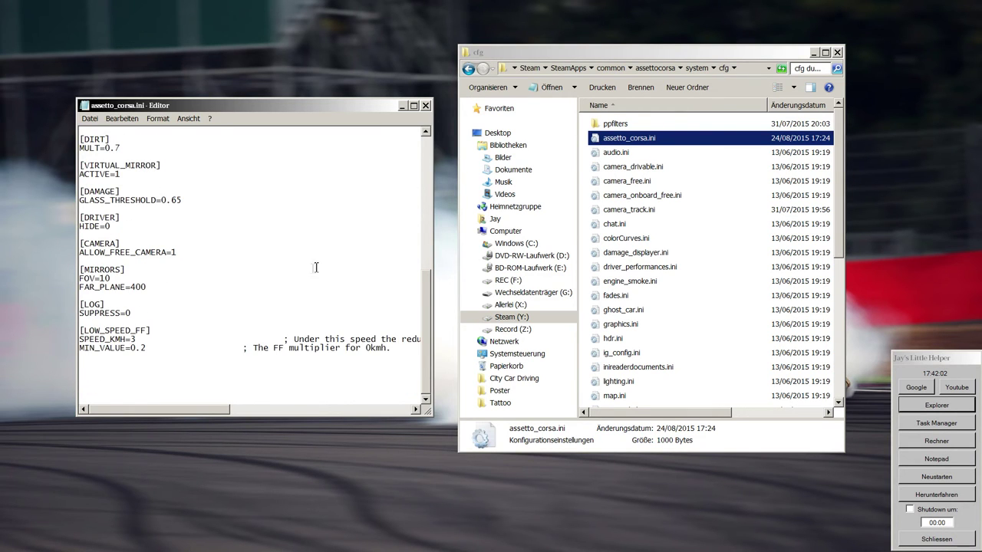
pyautogui.scroll(5, 314, 267)
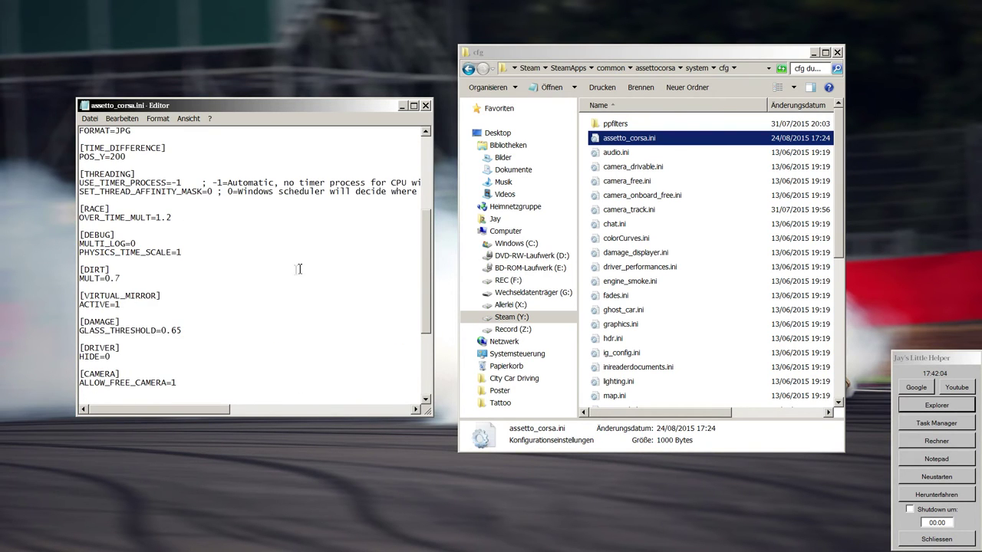
pyautogui.scroll(4, 261, 266)
pyautogui.scroll(1, 261, 266)
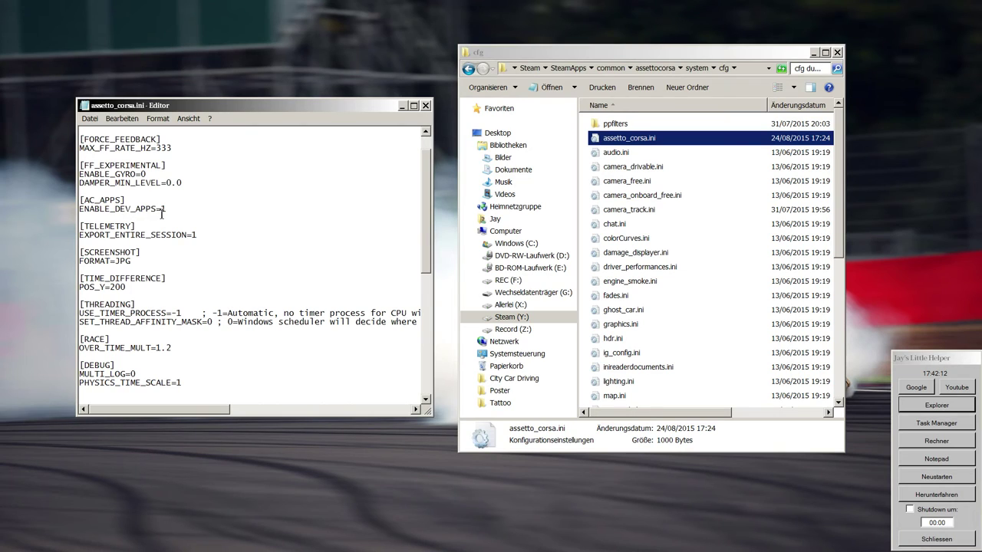
pyautogui.moveTo(162, 208); pyautogui.dragTo(168, 210)
pyautogui.scroll(1, 425, 223)
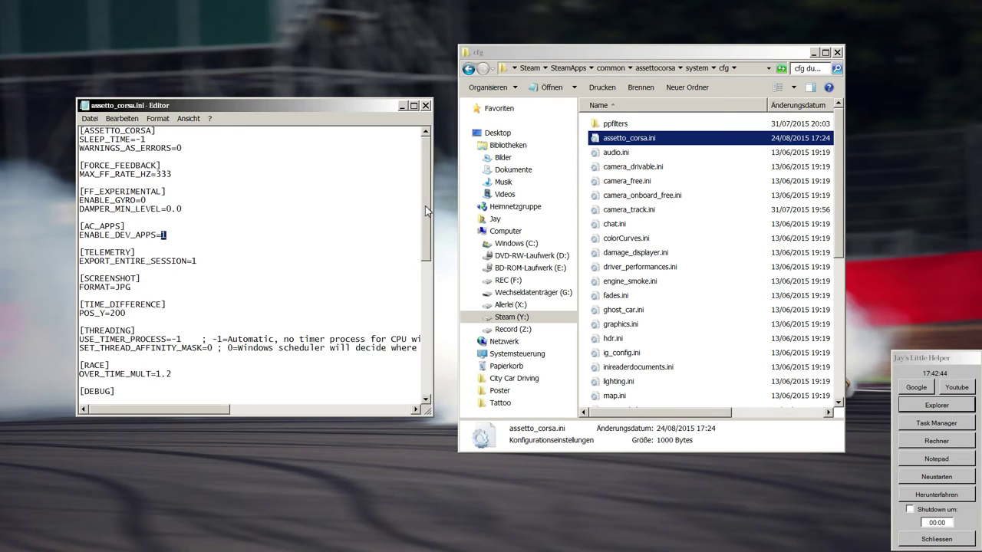
# Step: Check the ALLOW_FREE_CAMERA value in the [CAMERA] section, and close assetto_corsa.ini and the cfg folder window
pyautogui.moveTo(425, 205); pyautogui.dragTo(430, 322)
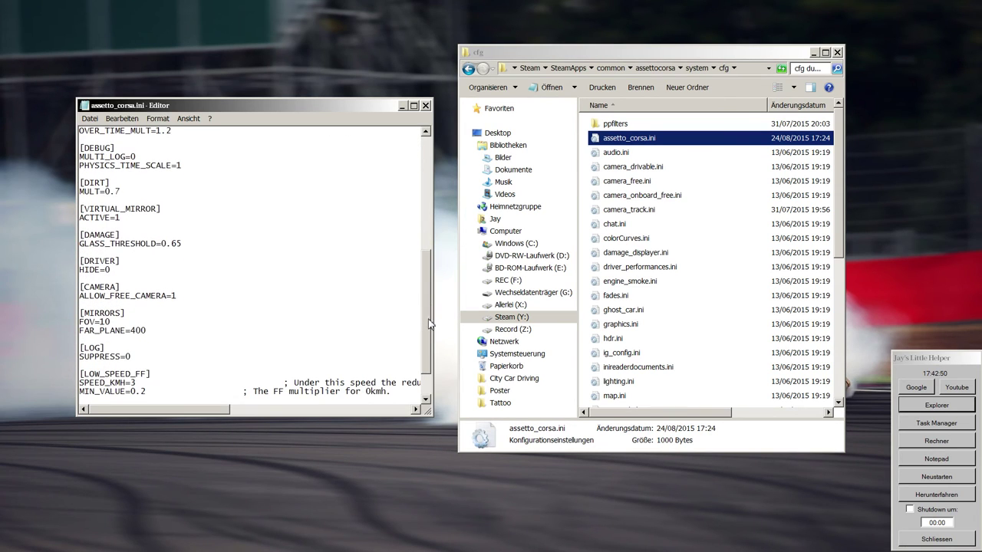
pyautogui.doubleClick(174, 297)
pyautogui.click(425, 107)
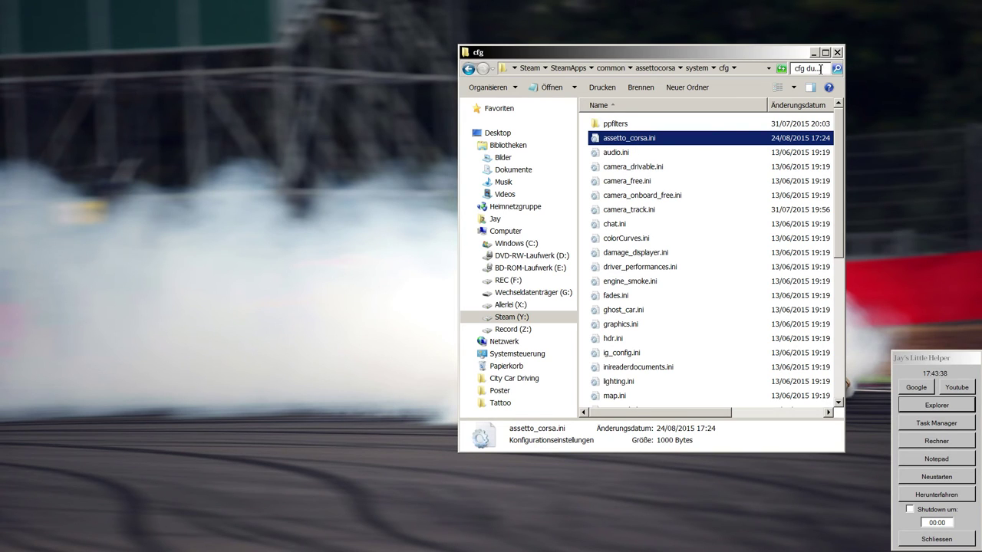
pyautogui.click(837, 53)
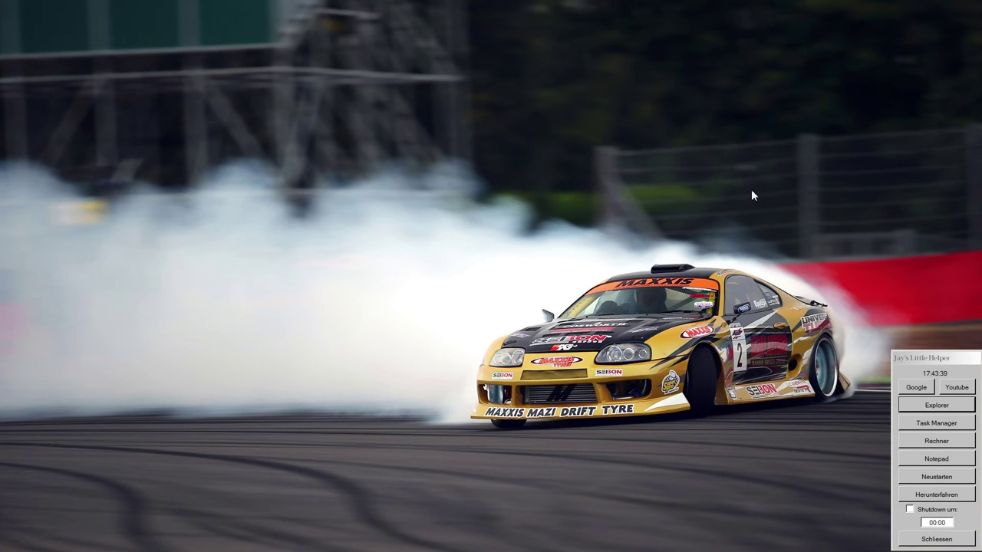